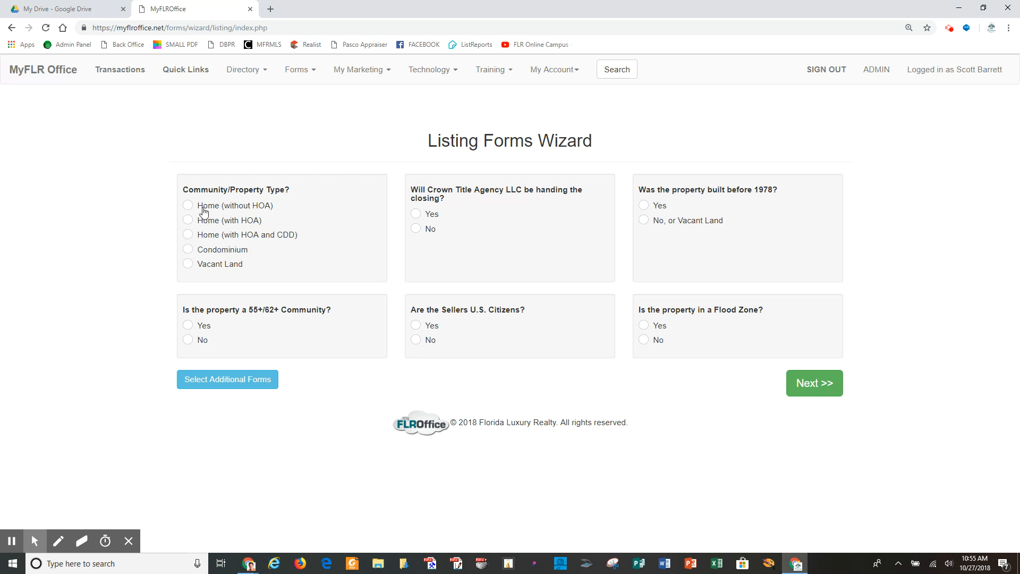
Answer the listing wizard: Home (with HOA), Crown Title closing, built before 1978, 55+/62+ community, non-U.S. citizen sellers, in a flood zone; submit the answers.
click(189, 221)
click(416, 214)
click(645, 208)
click(189, 326)
click(416, 340)
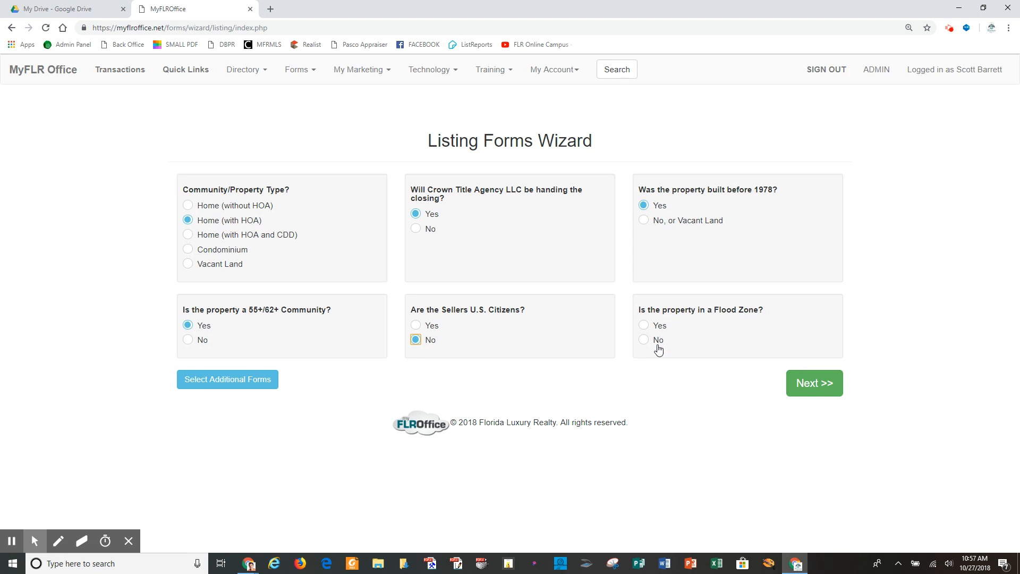
click(643, 325)
click(816, 391)
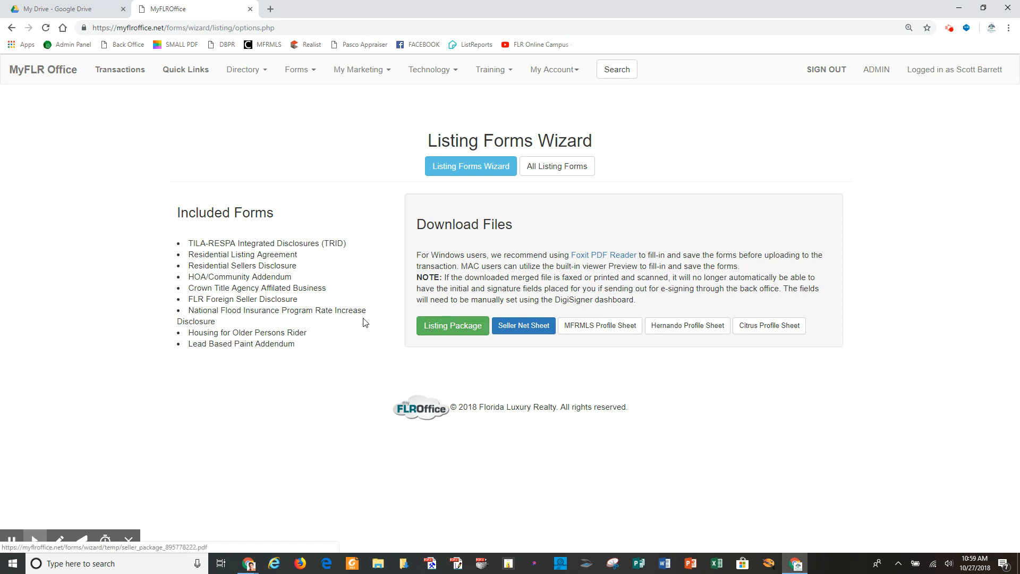
Download the merged Listing Package and open the PDF in a maximized browser window.
click(441, 332)
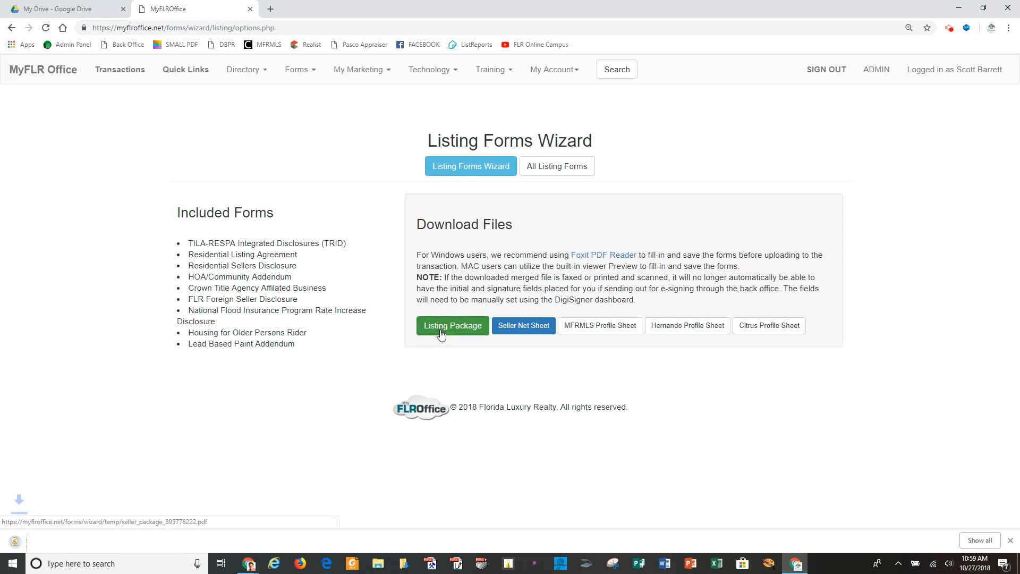
mouse_move(29, 518)
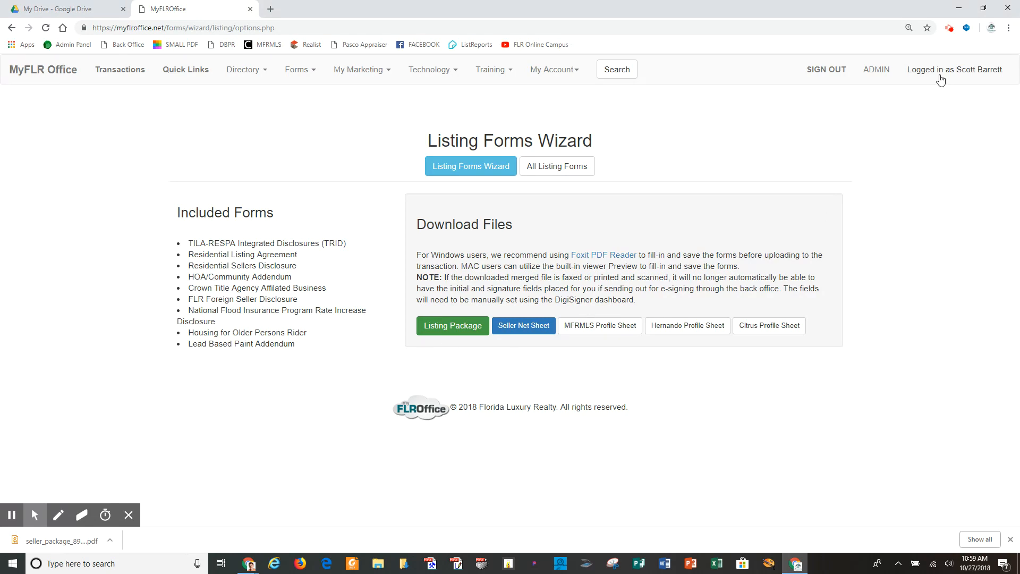
click(984, 6)
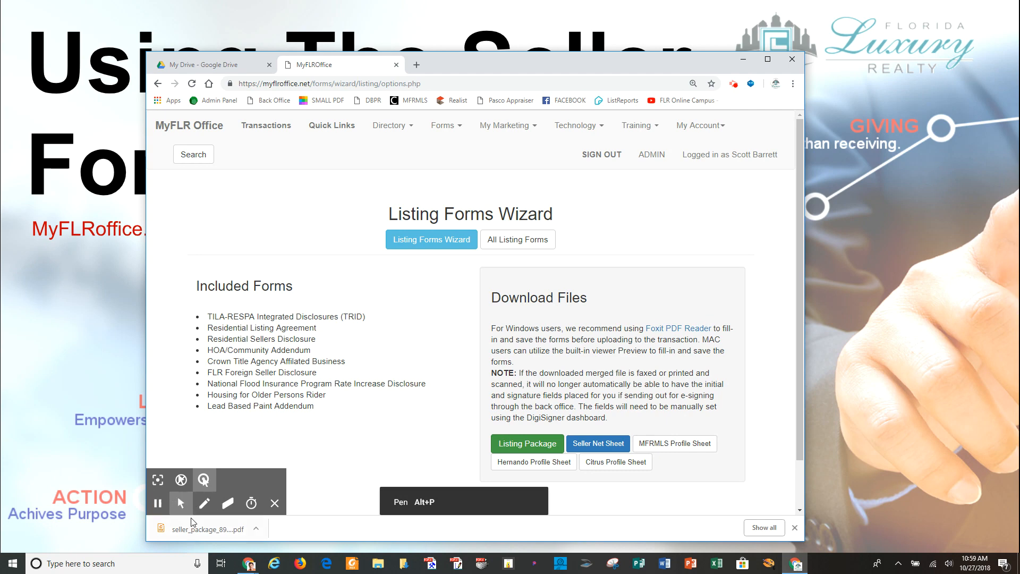
click(193, 531)
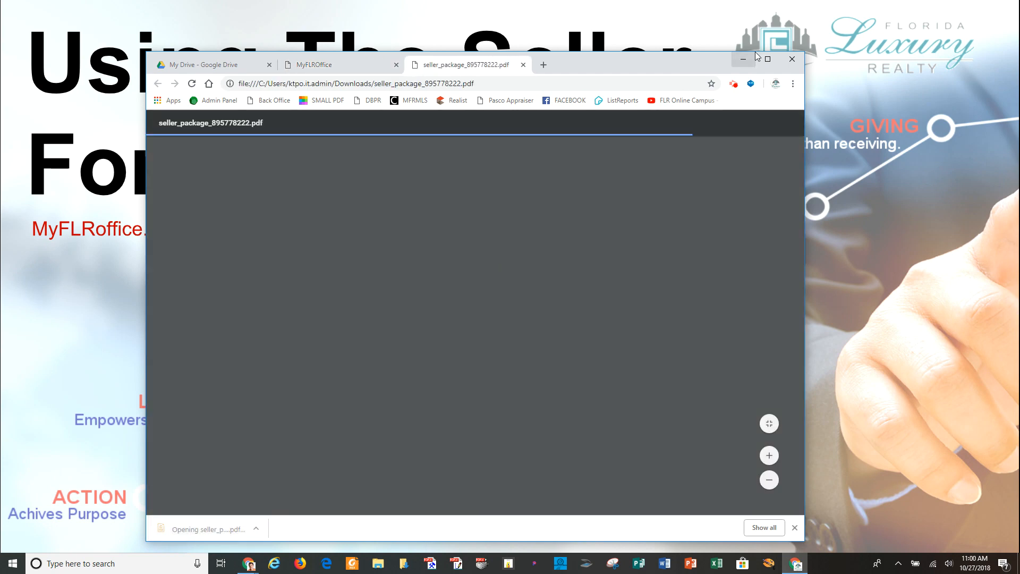
click(766, 62)
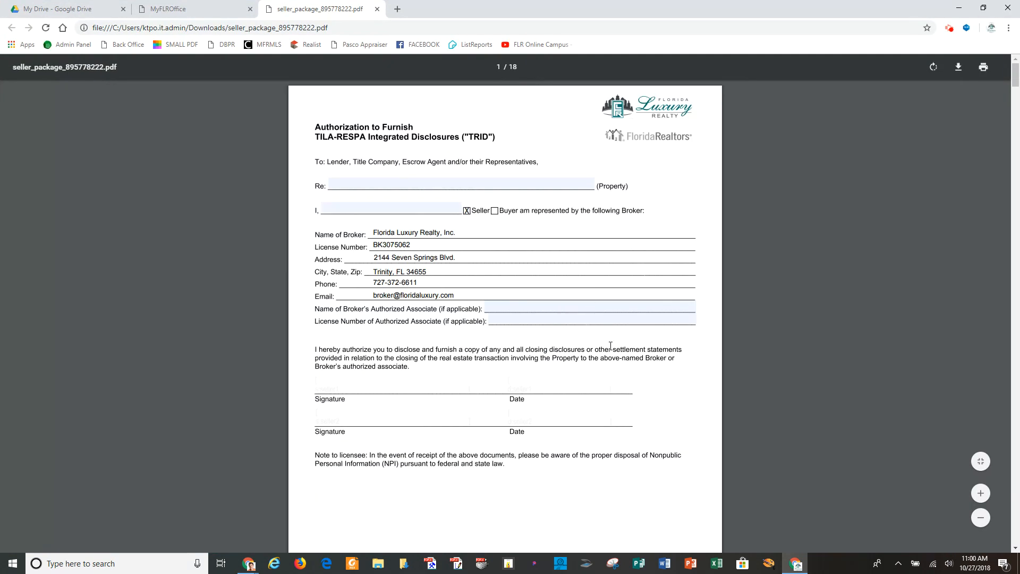
Review the forms in the seller package PDF, from the TRID authorization through to the Housing for Older Persons rider.
scroll(680, 240, down, 10)
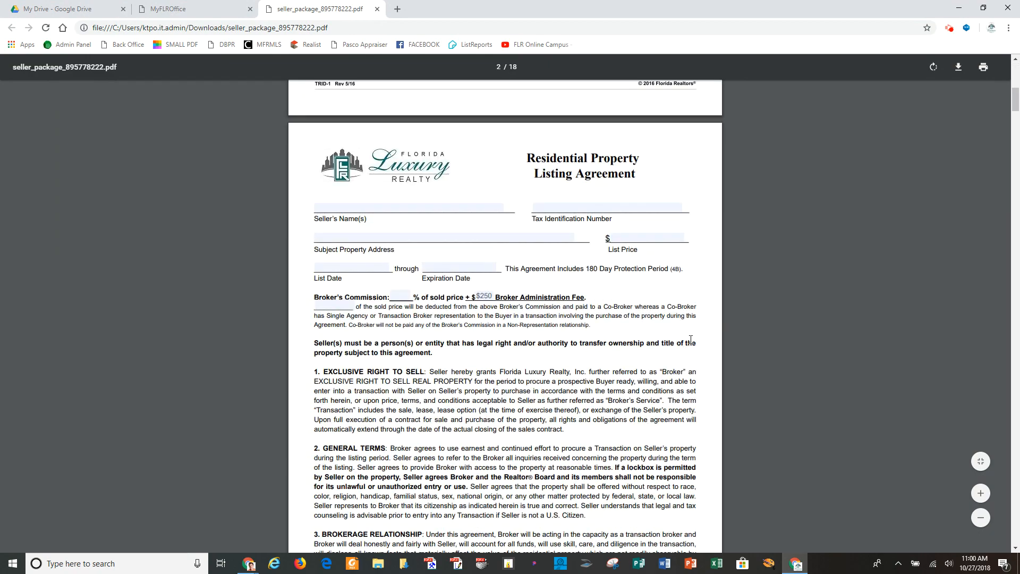
scroll(540, 326, down, 20)
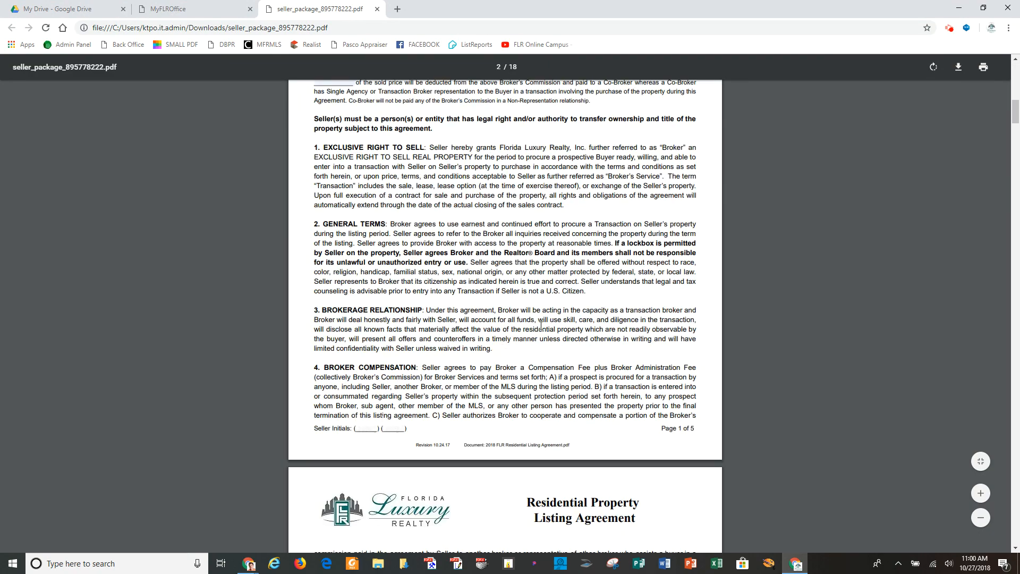
scroll(542, 327, down, 18)
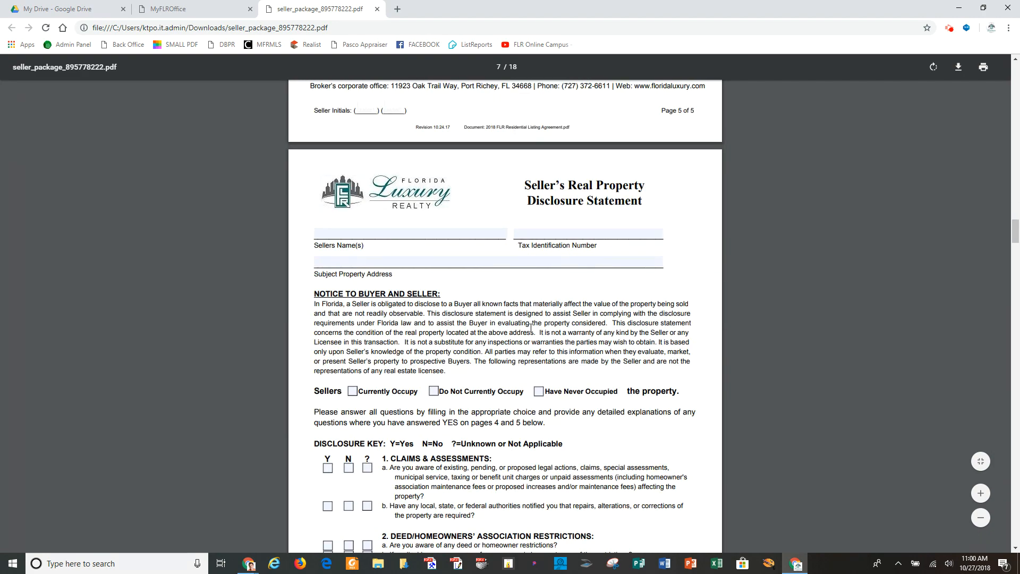
scroll(531, 328, down, 20)
scroll(531, 328, down, 20)
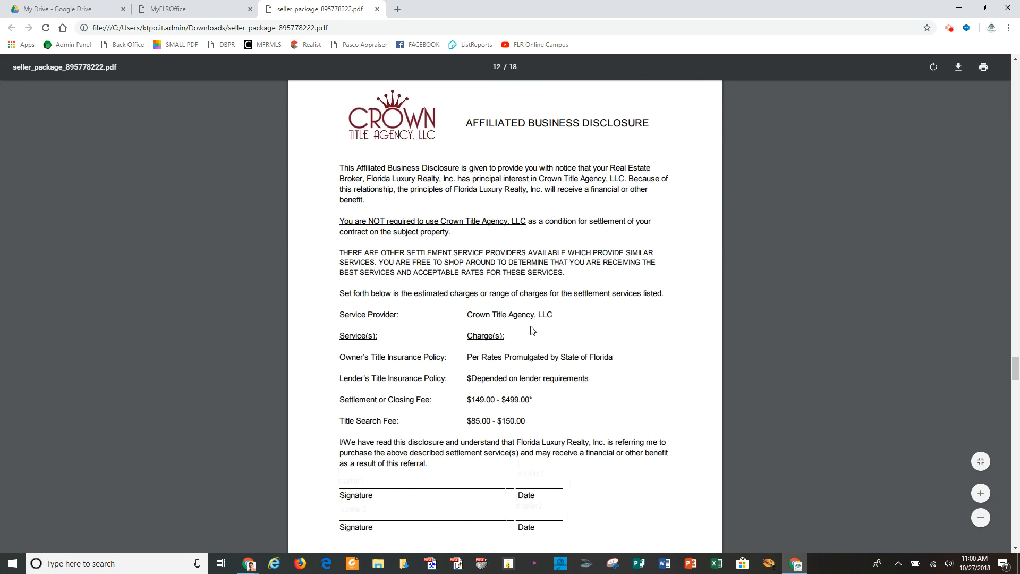
scroll(533, 330, down, 10)
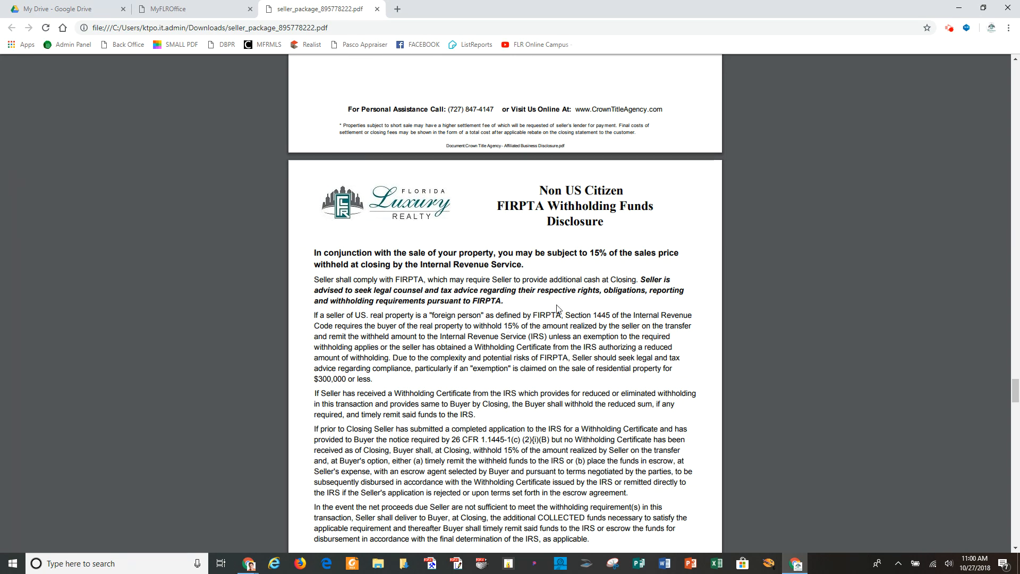
scroll(558, 308, down, 2)
scroll(558, 308, down, 1)
scroll(501, 311, down, 6)
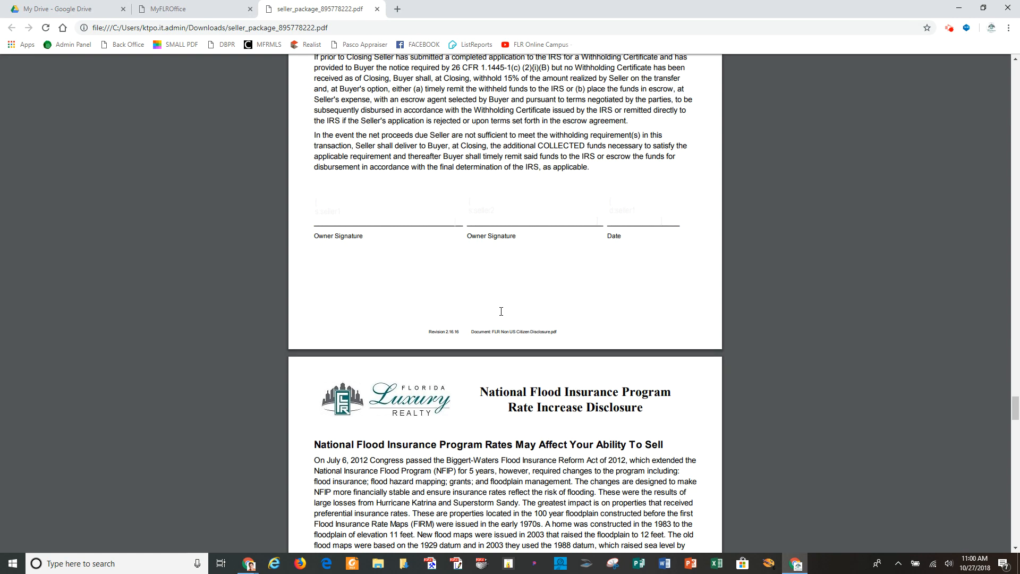
scroll(501, 311, down, 2)
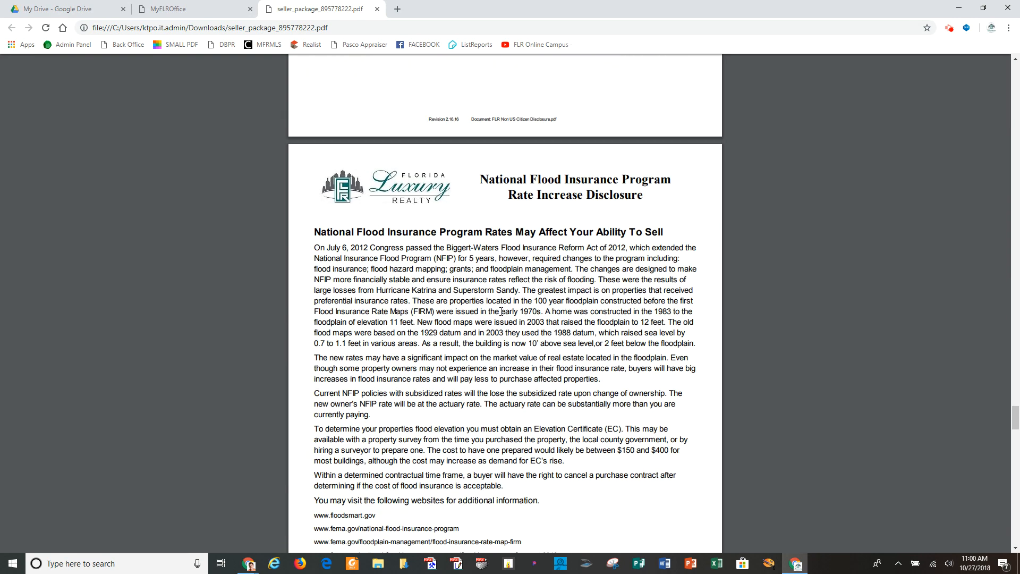
scroll(443, 307, down, 3)
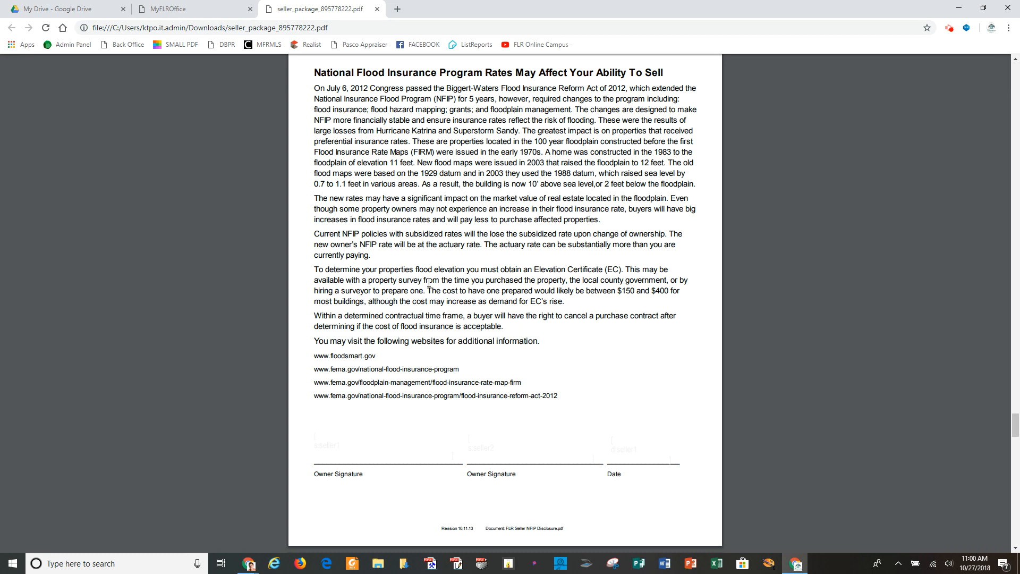
scroll(452, 299, up, 2)
scroll(523, 292, down, 4)
scroll(523, 292, down, 5)
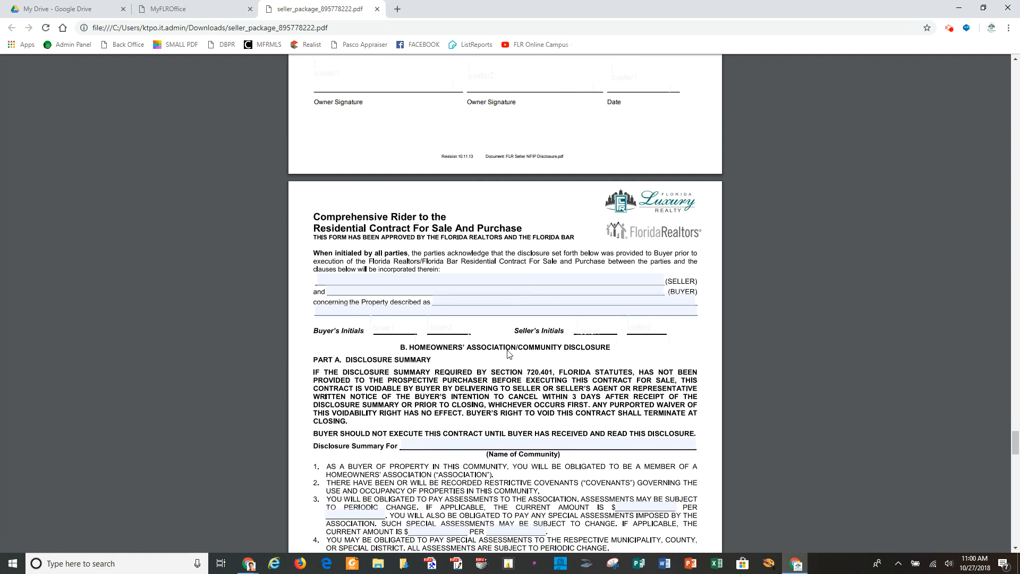
scroll(508, 354, down, 2)
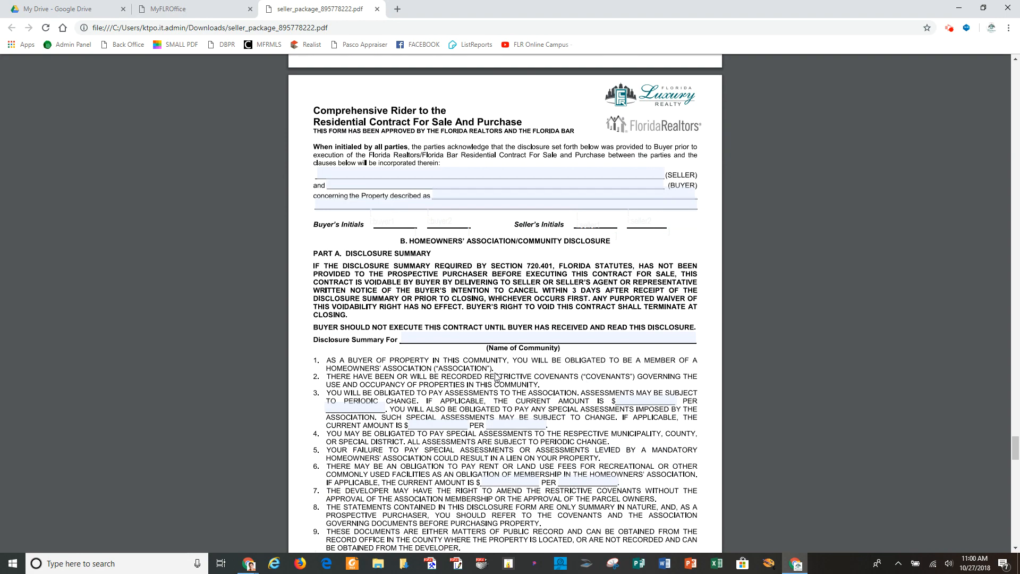
scroll(555, 394, down, 18)
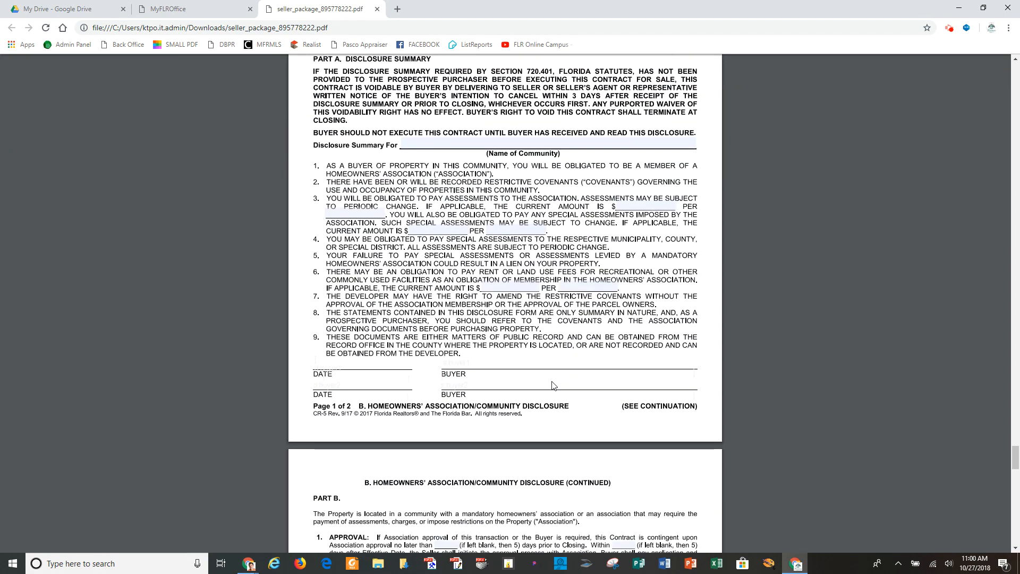
scroll(554, 383, down, 5)
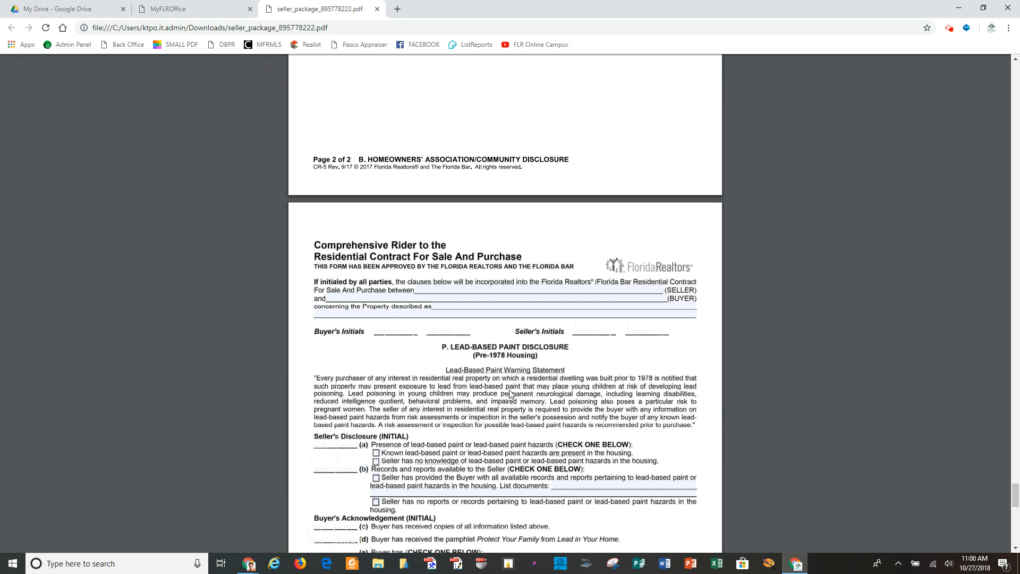
scroll(511, 393, down, 3)
scroll(509, 391, down, 9)
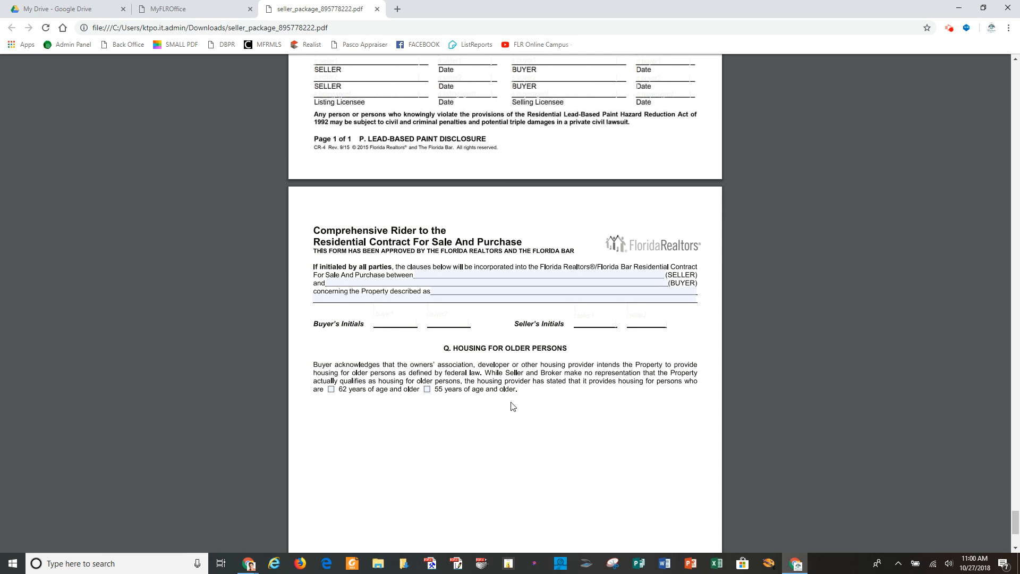
scroll(515, 405, down, 2)
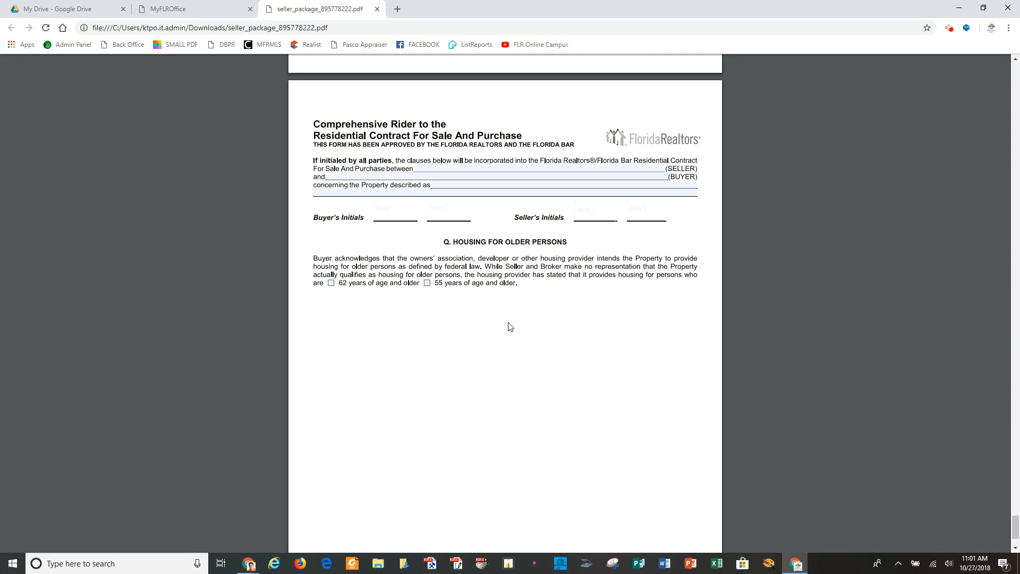
scroll(510, 327, down, 2)
scroll(510, 327, up, 5)
Download the MFRMLS Profile Sheet from the wizard's results page, open it and look through the residential listing data entry form.
click(201, 10)
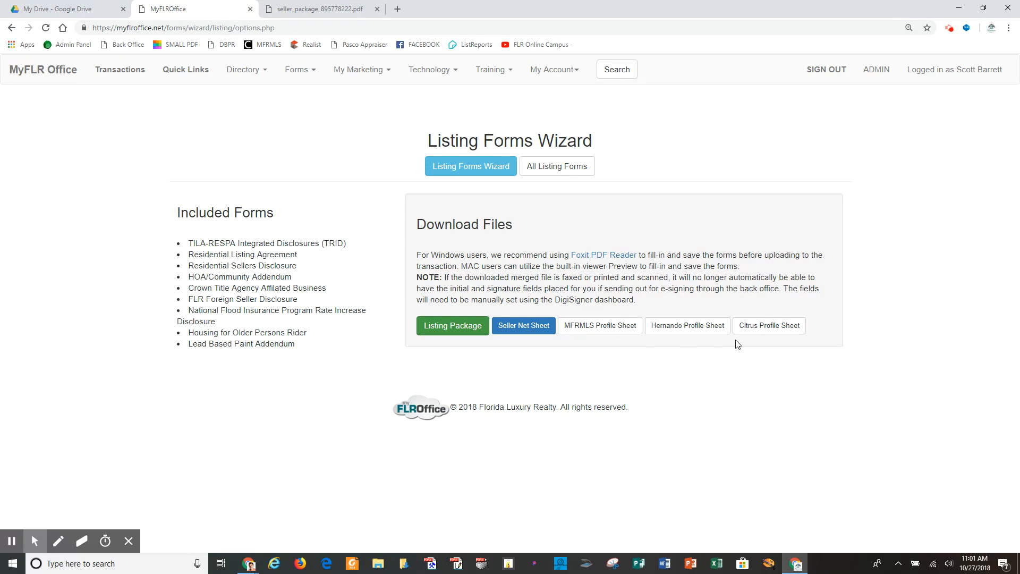
click(611, 332)
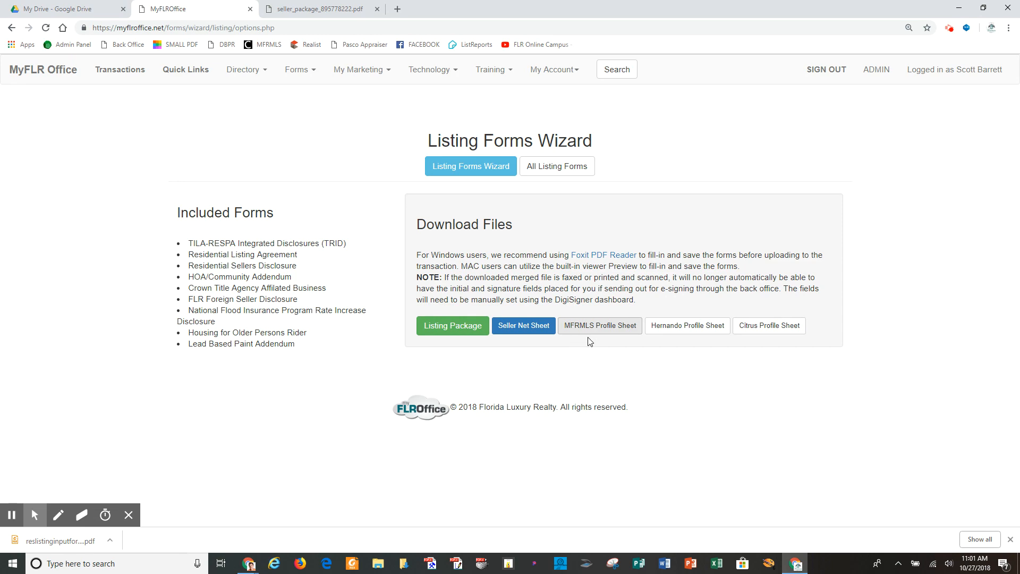
click(59, 540)
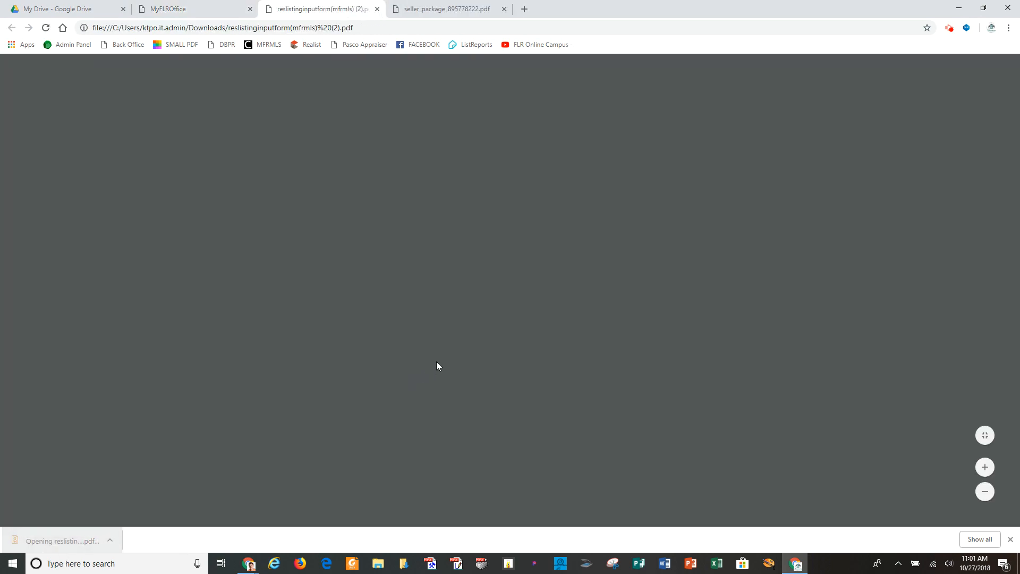
scroll(524, 405, down, 10)
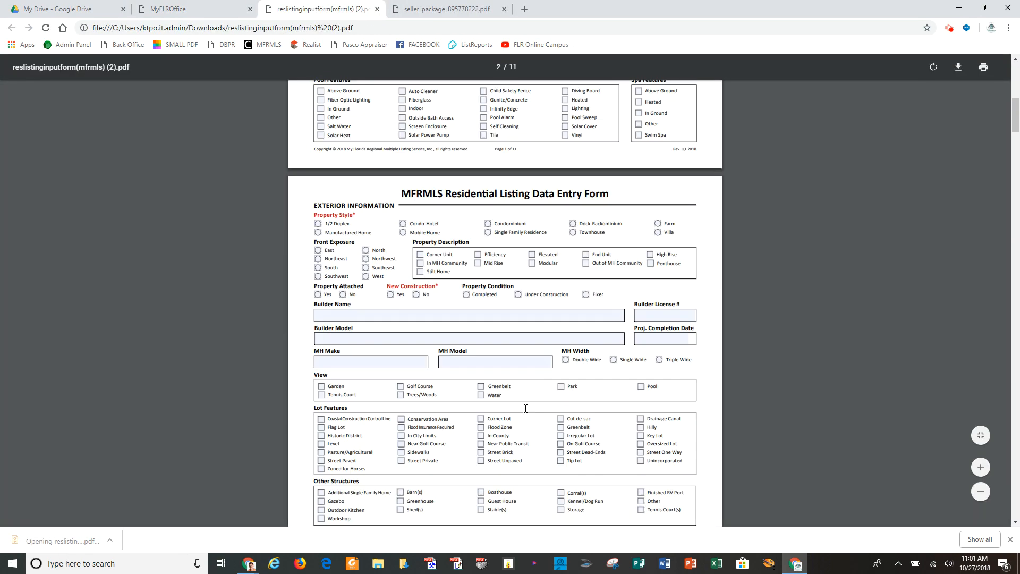
scroll(525, 409, down, 1)
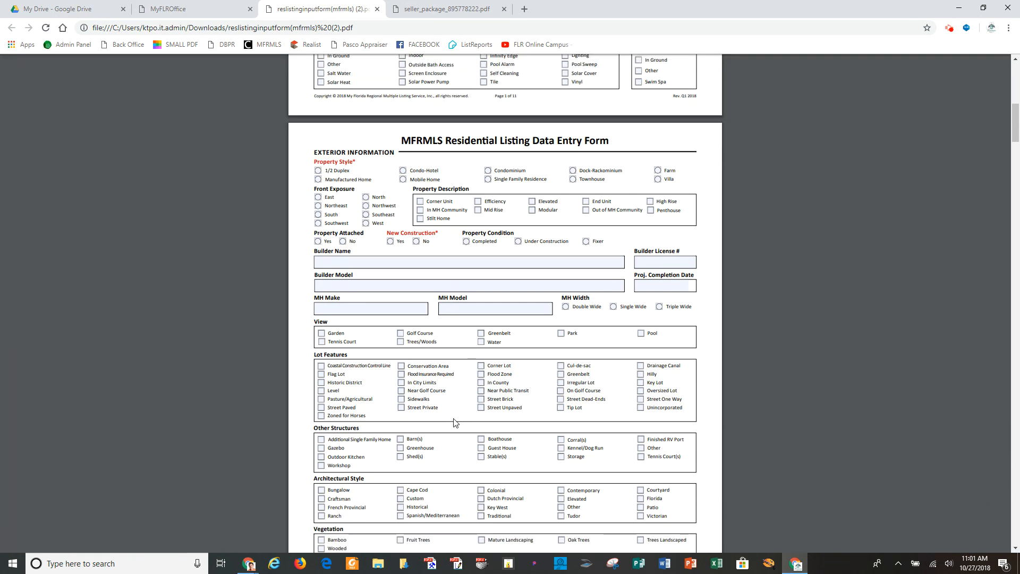
scroll(454, 423, down, 2)
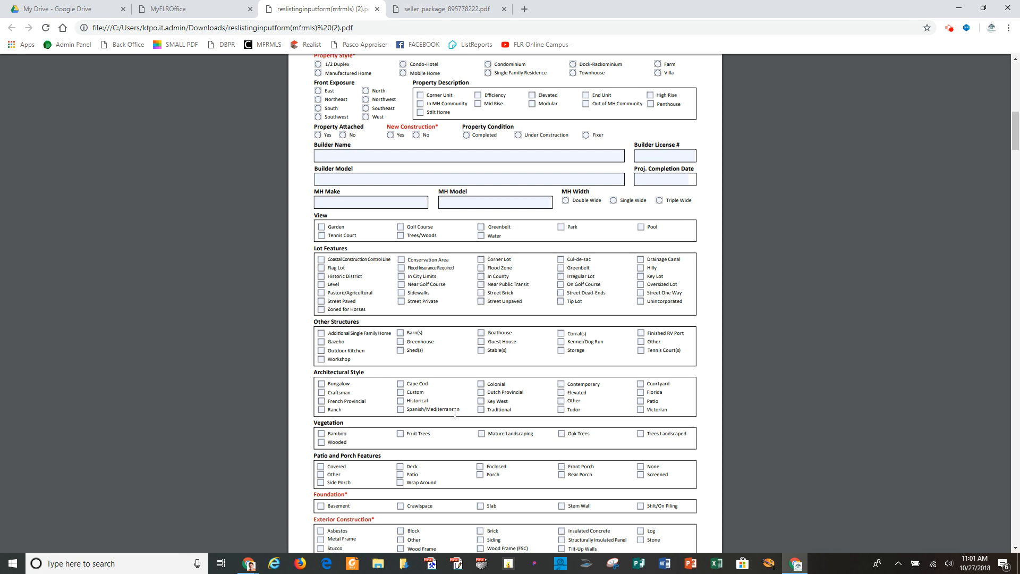
scroll(455, 414, down, 6)
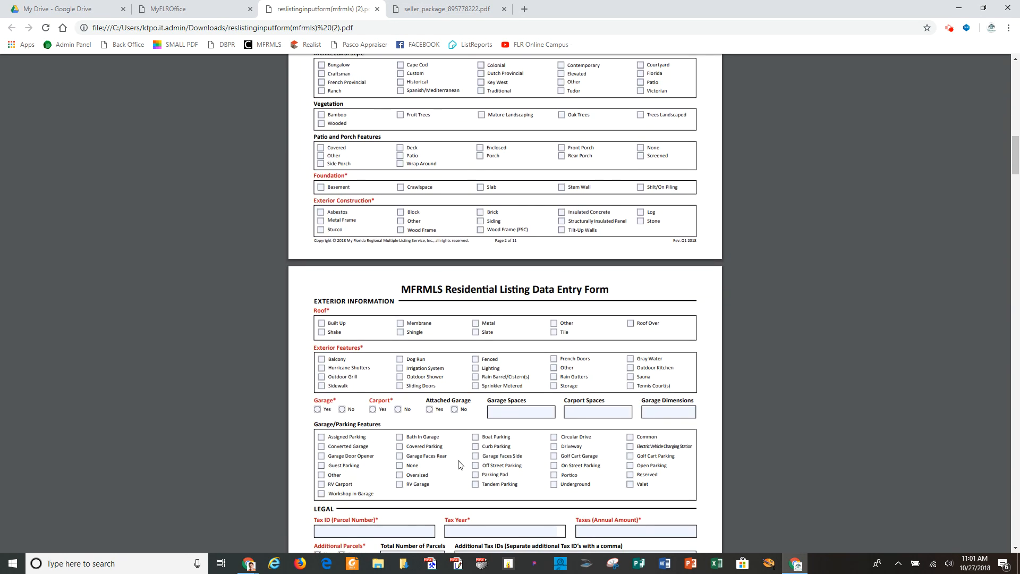
Open the Seller Net Sheet calculator from the wizard's results page and enter the seller's name and the property address.
click(181, 10)
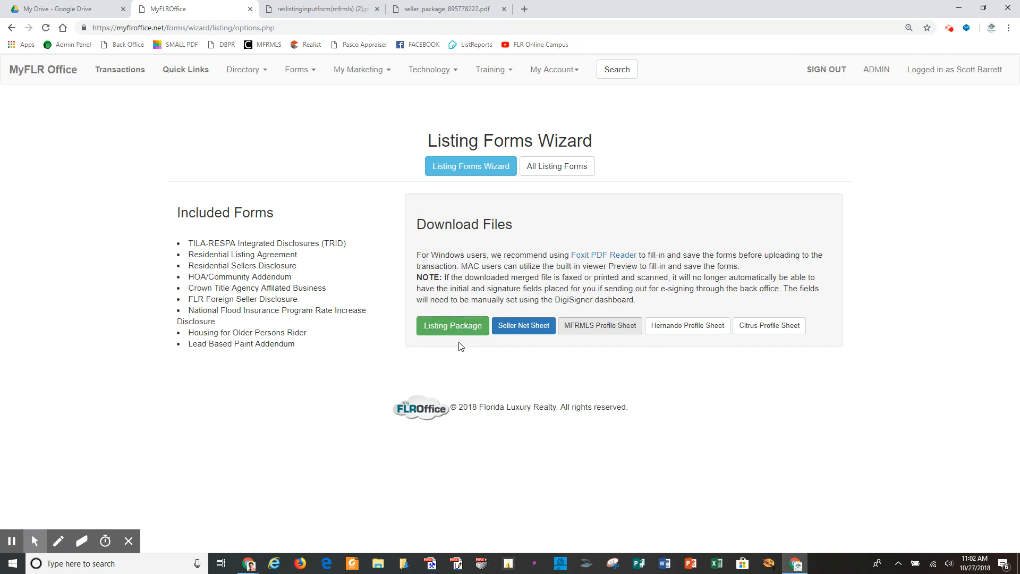
click(530, 330)
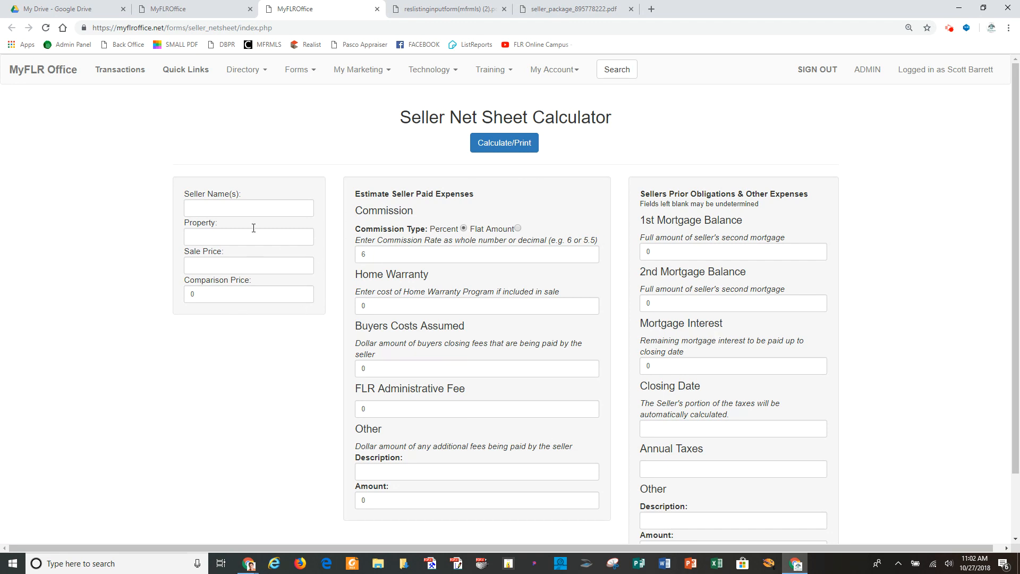
click(244, 209)
text(M)
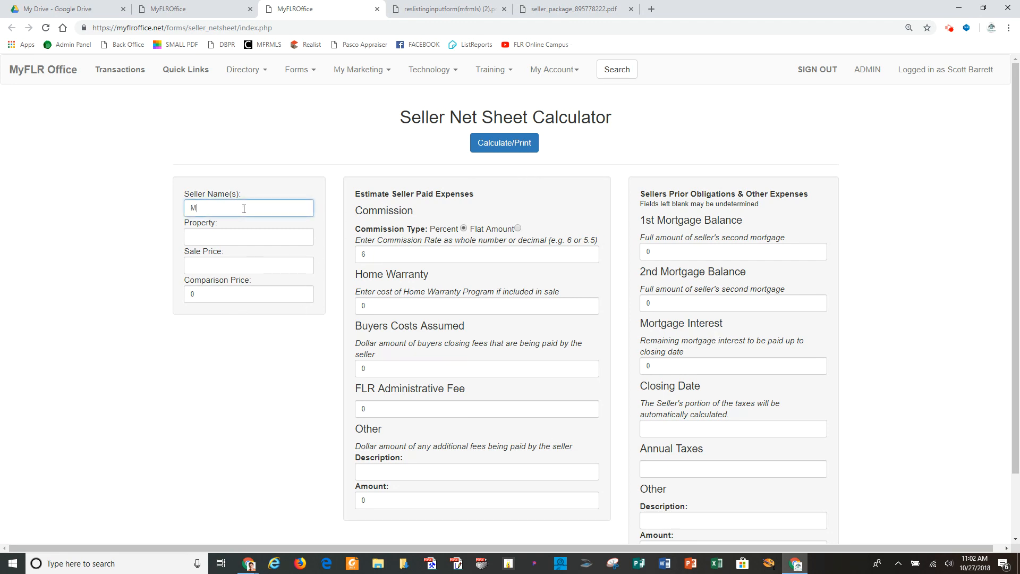
text(r. Seller)
key(Tab)
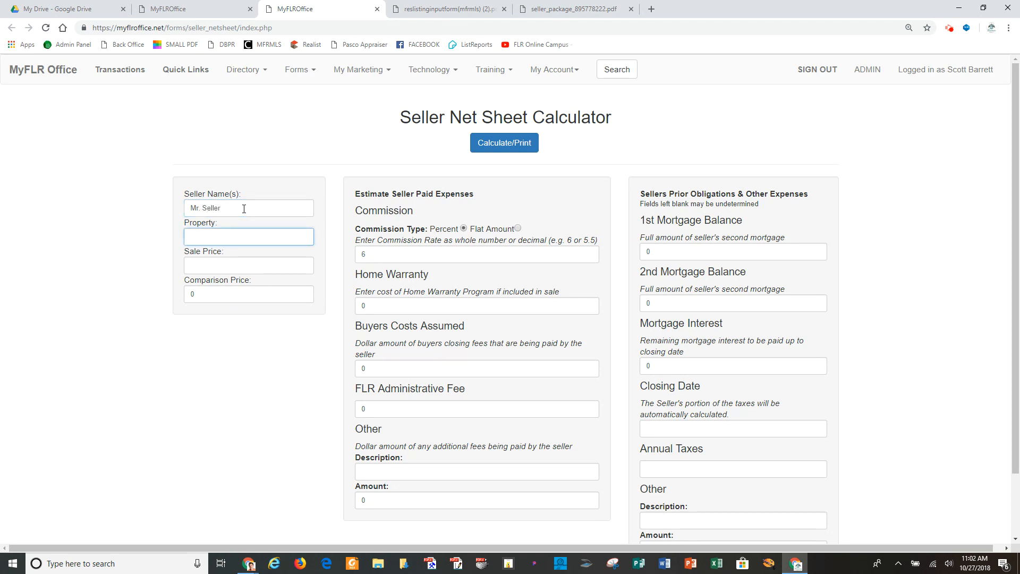
text(1234 Main )
text(Tr)
text(Street)
key(Tab)
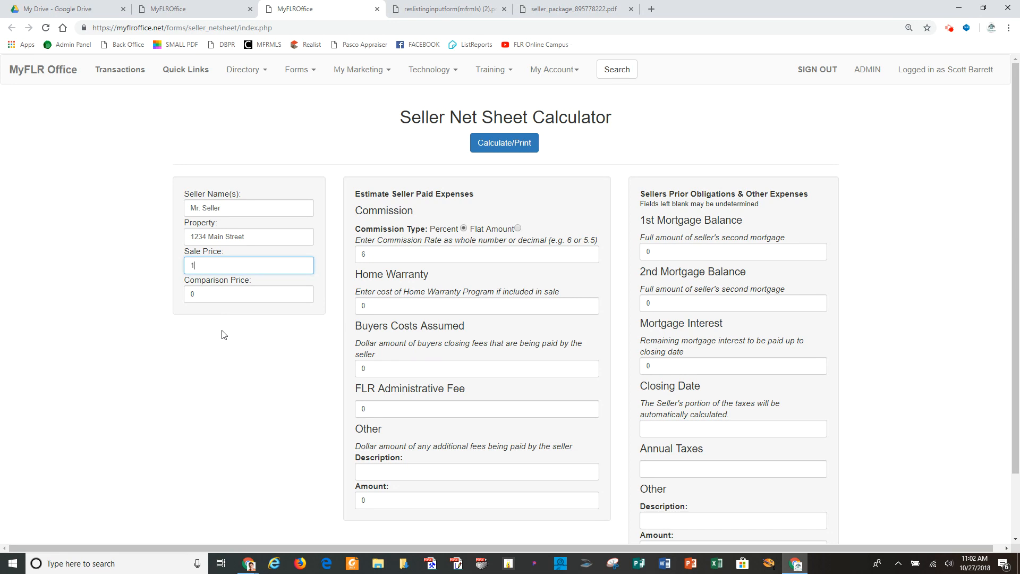
Set the sale price to 110000 and the comparison price to 120000.
text(0000)
key(Tab)
text(120000)
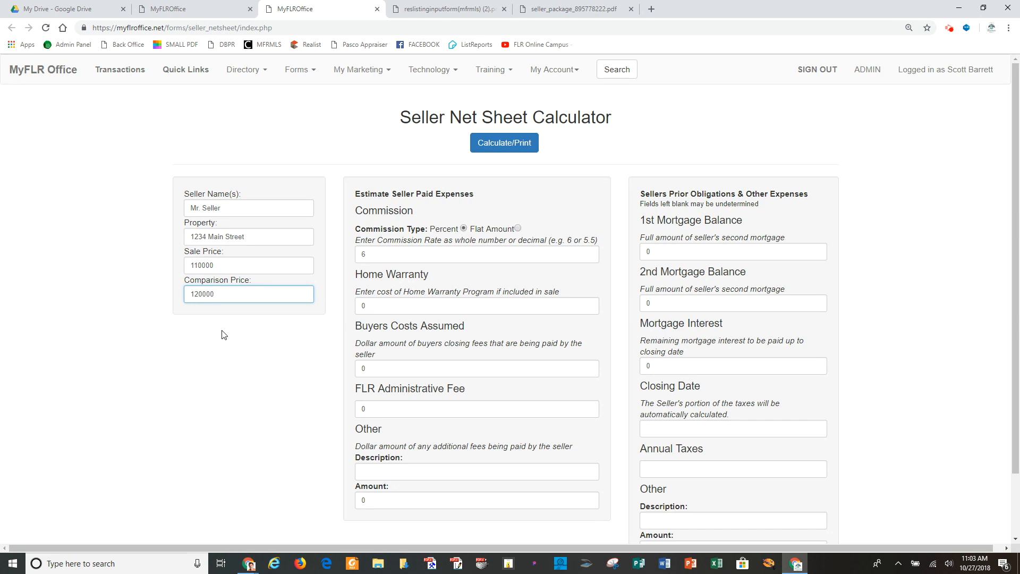
Go through the seller-paid expense fields from the commission rate down and set the FLR Administrative Fee to 250.
drag(420, 261, 357, 272)
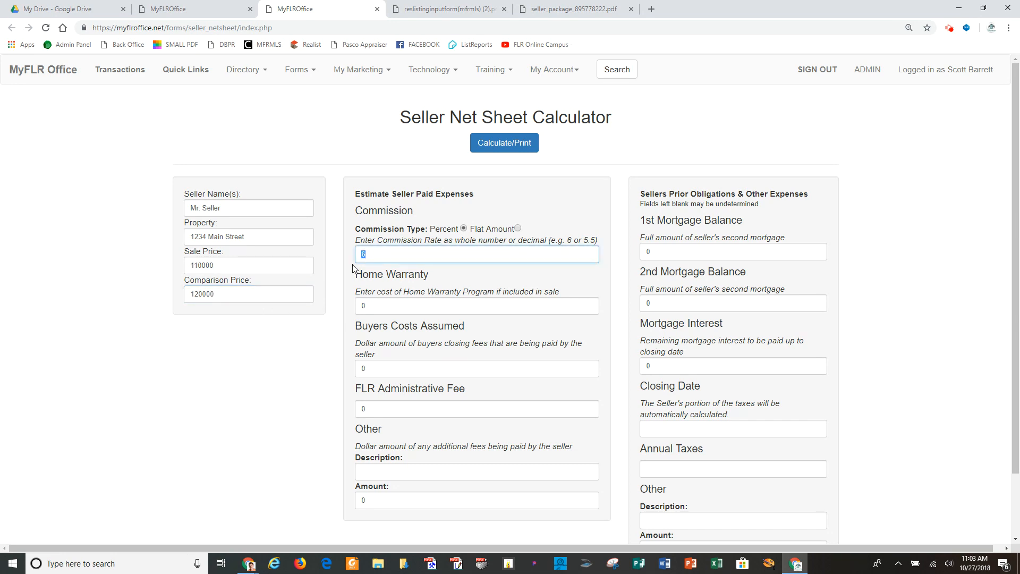
click(384, 308)
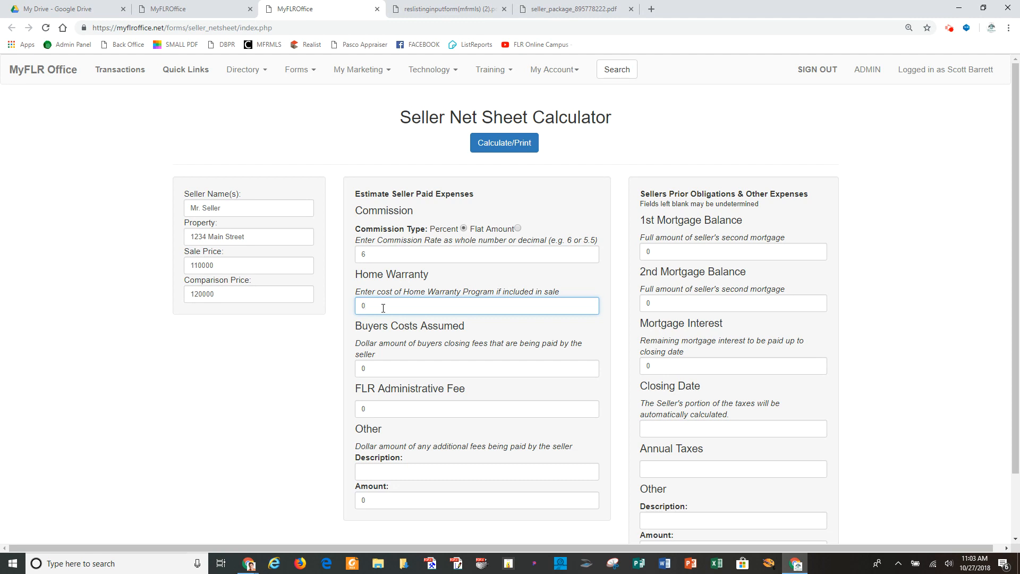
click(382, 372)
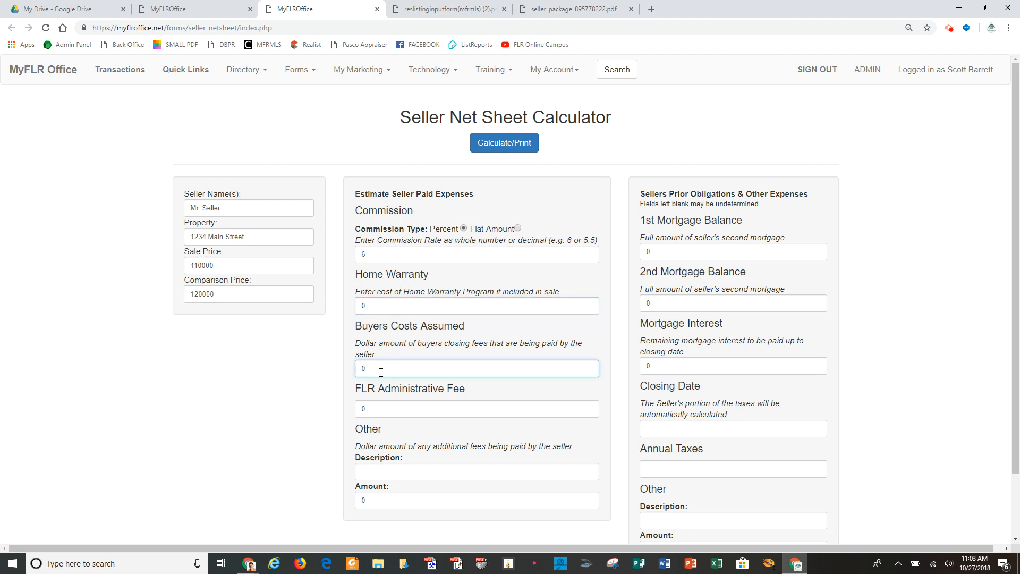
drag(373, 411, 339, 409)
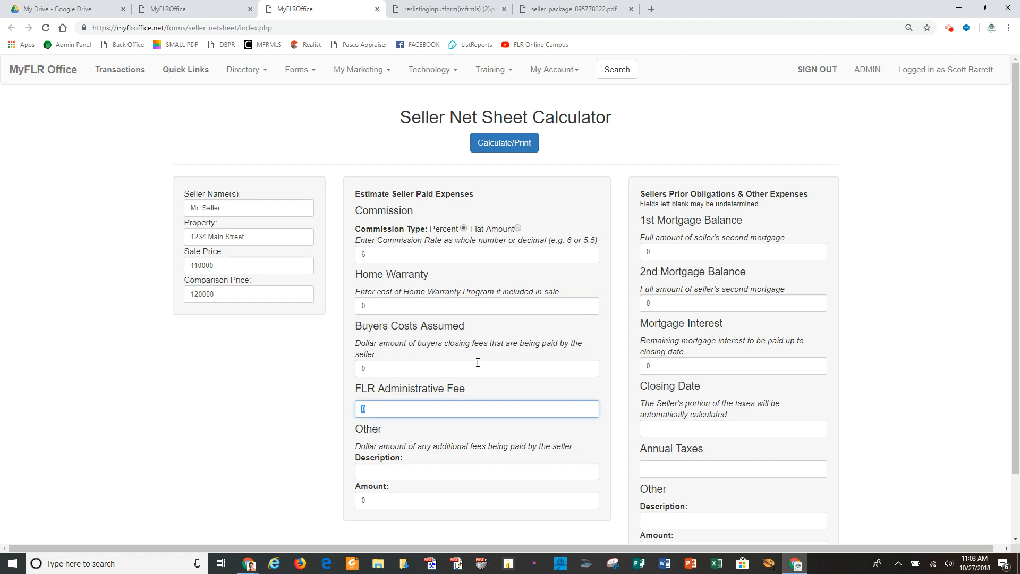
text(250)
Set the 1st Mortgage Balance to 63000 in the seller's prior obligations.
click(662, 255)
double_click(662, 255)
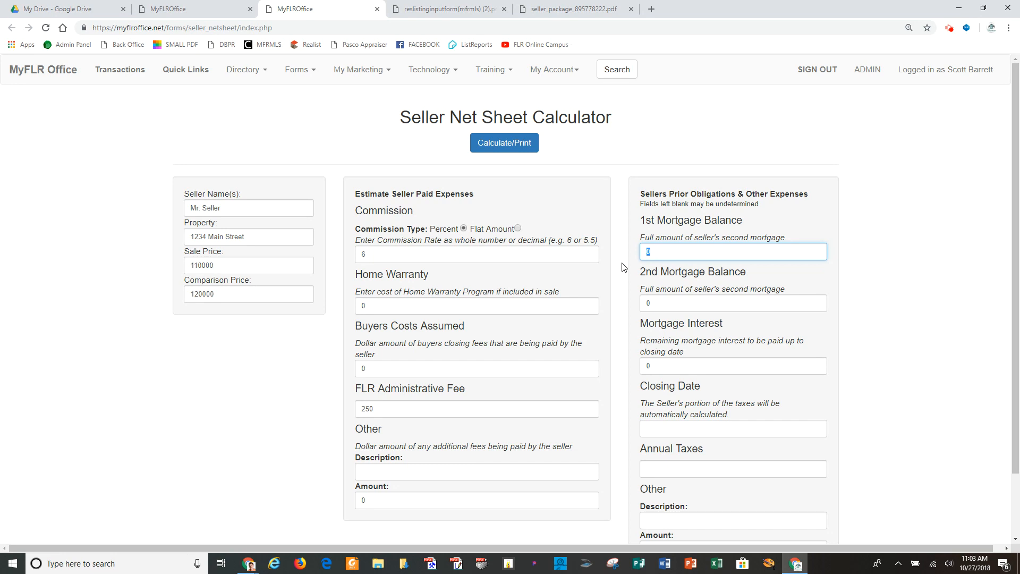
text(63000)
click(679, 304)
Set the closing date to 01/30/2019 using the date picker.
scroll(694, 363, down, 1)
scroll(695, 365, down, 1)
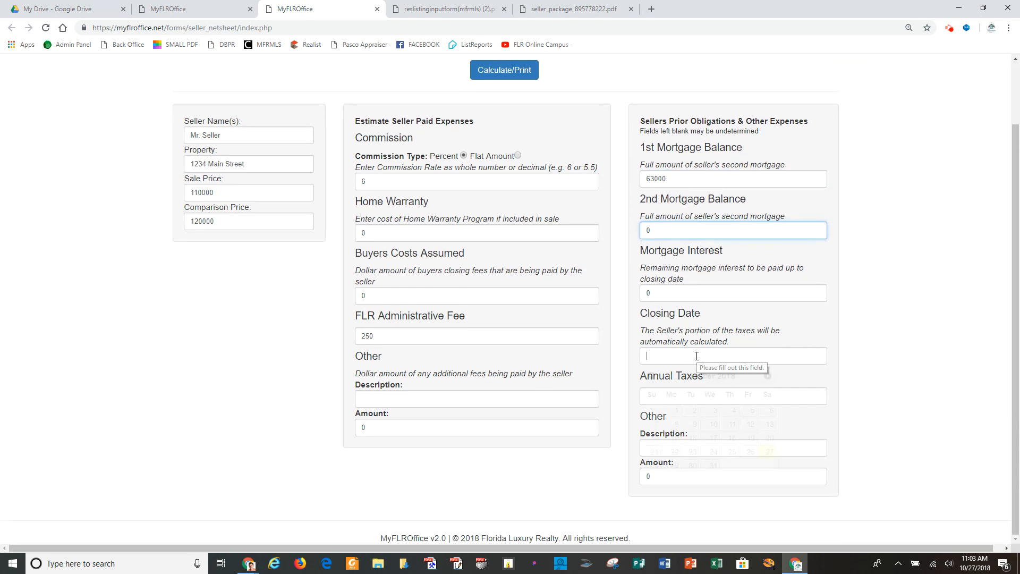
click(697, 356)
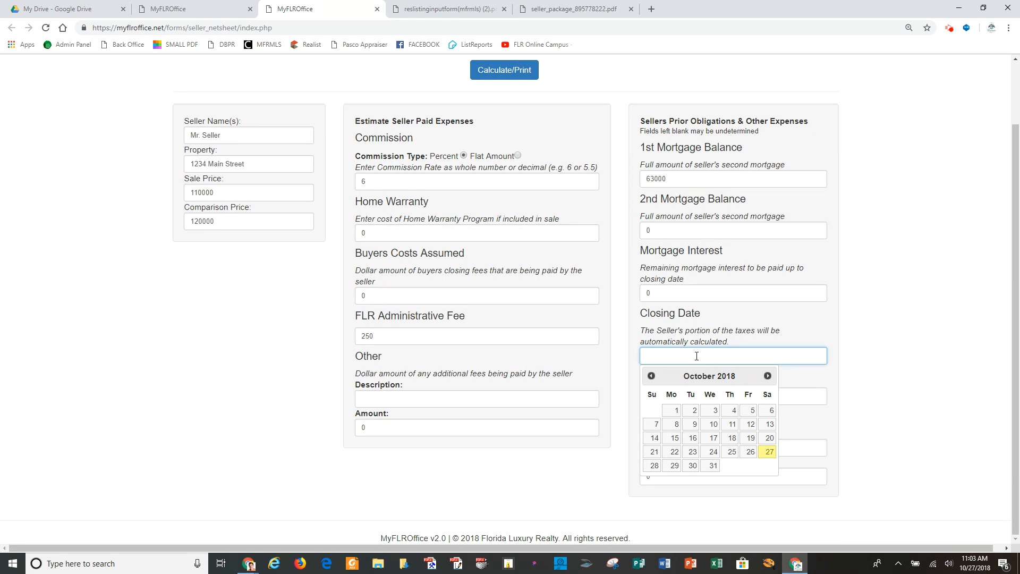
click(768, 376)
click(768, 377)
click(768, 376)
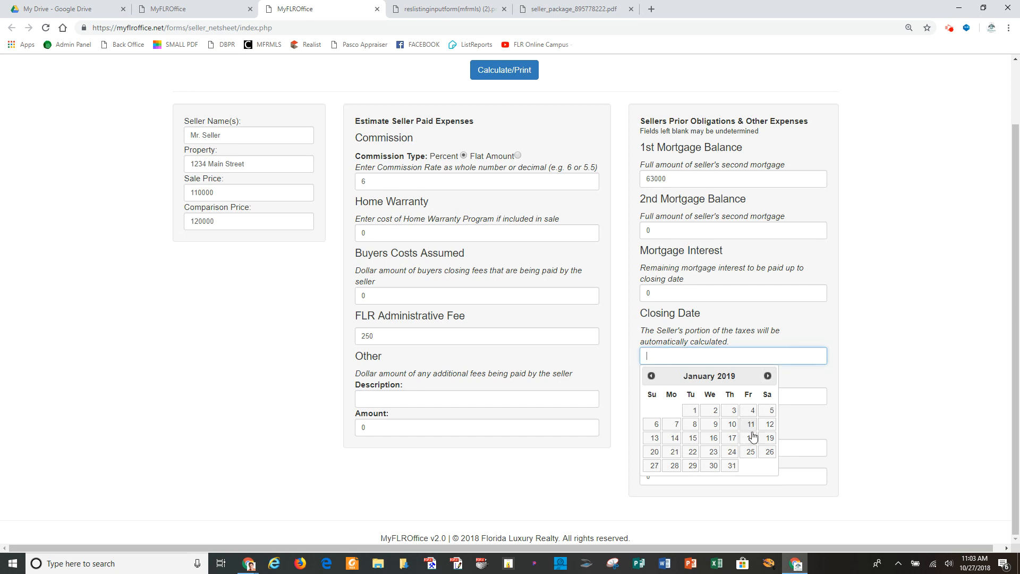
click(713, 466)
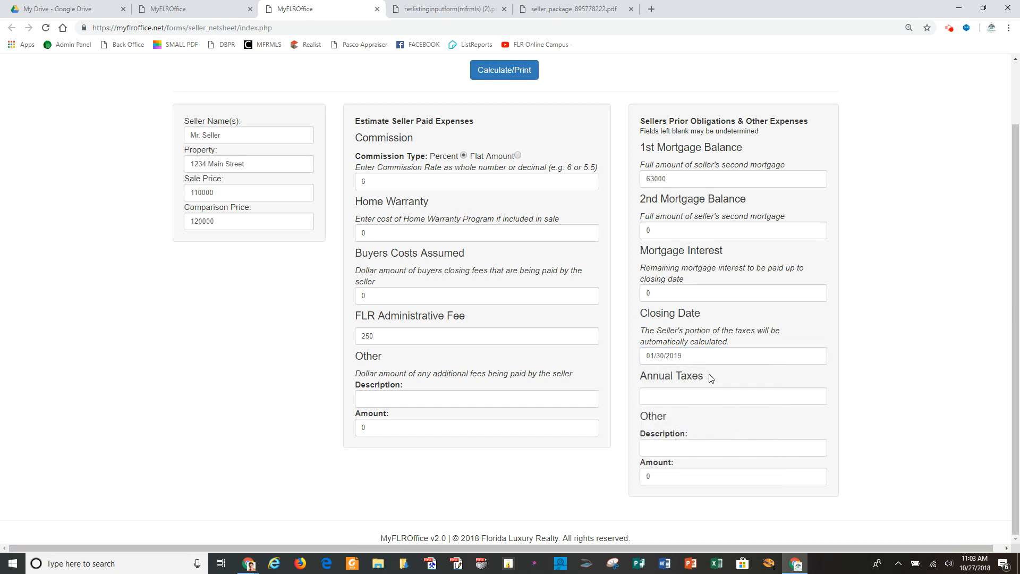
Enter 2400 as the annual taxes.
click(696, 401)
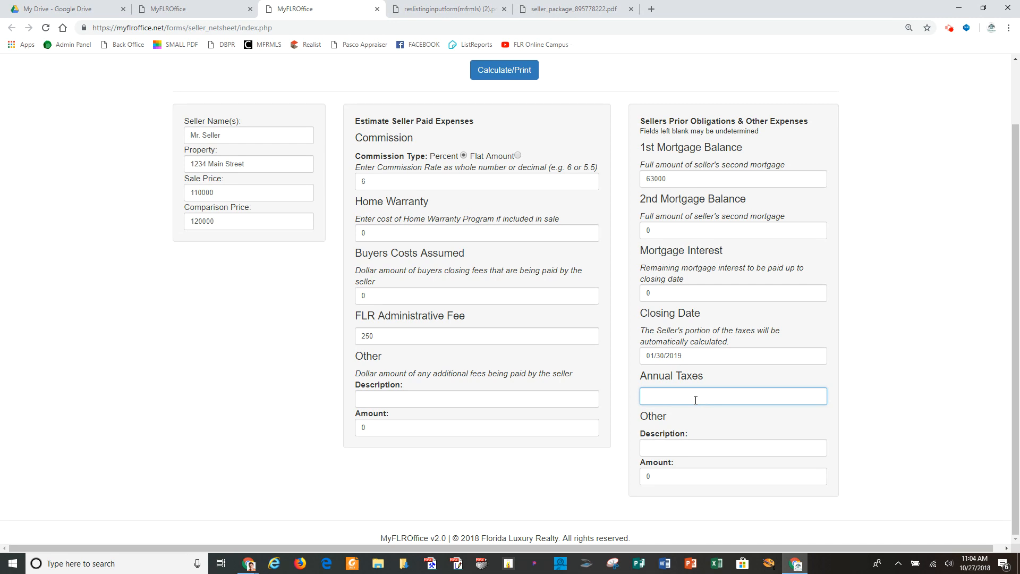
text(2400)
key(Tab)
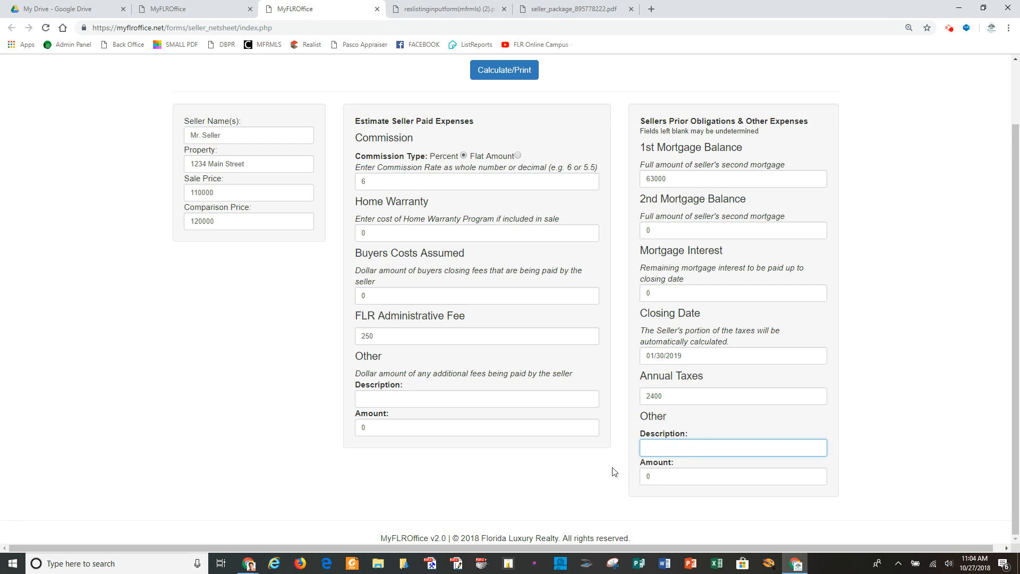
Calculate the seller net sheet and open the downloaded PDF.
scroll(579, 496, up, 2)
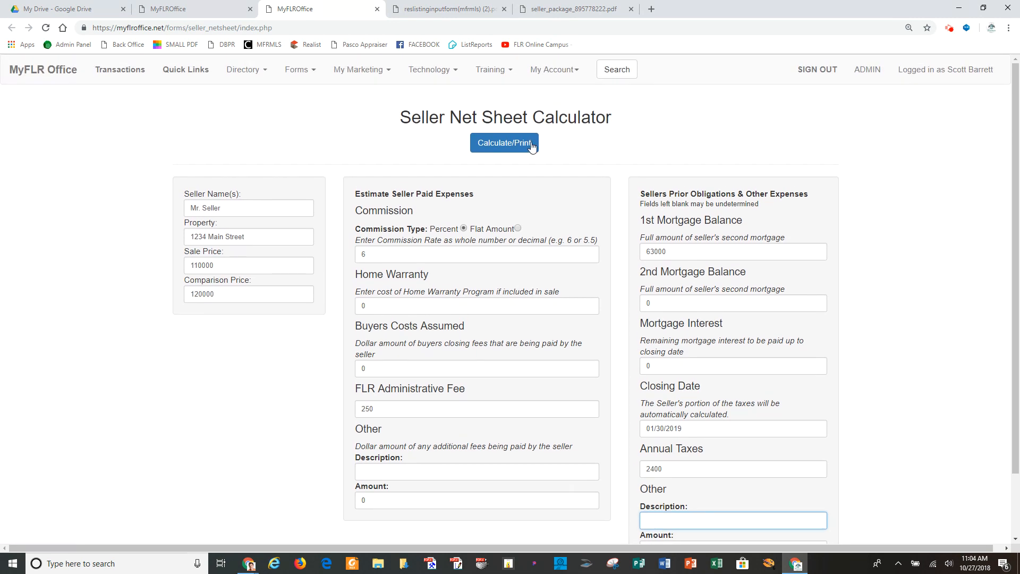
click(513, 147)
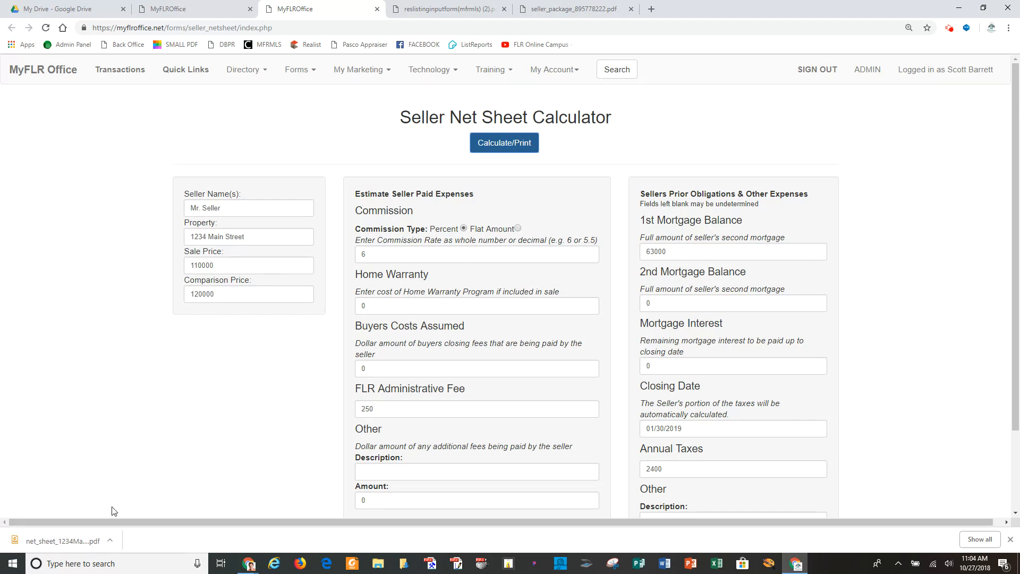
click(58, 542)
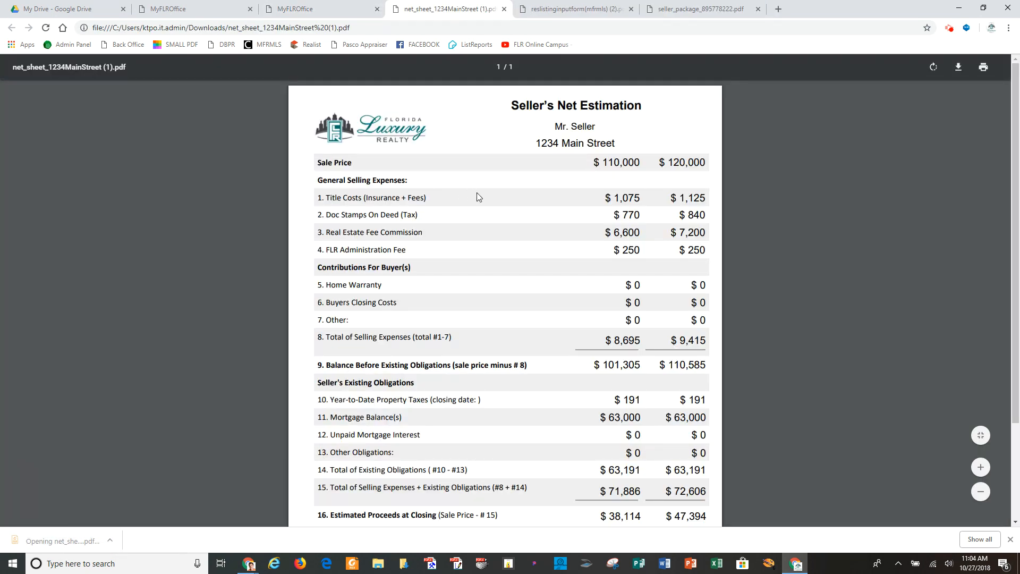
Review the Seller's Net Estimation, comparing the estimated proceeds at closing for both prices and checking the signature area, and return to the calculator.
scroll(562, 237, down, 2)
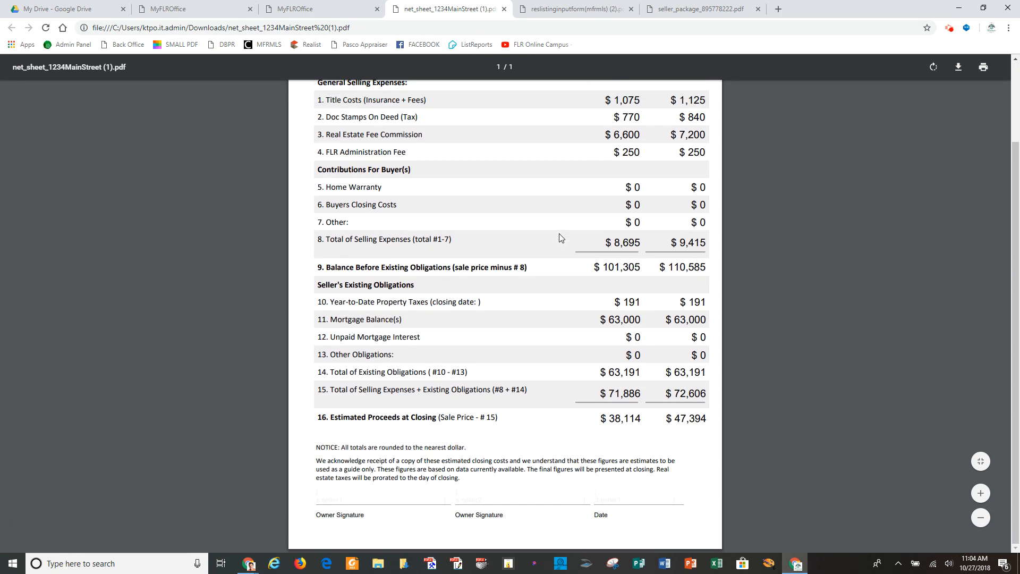
scroll(561, 237, up, 1)
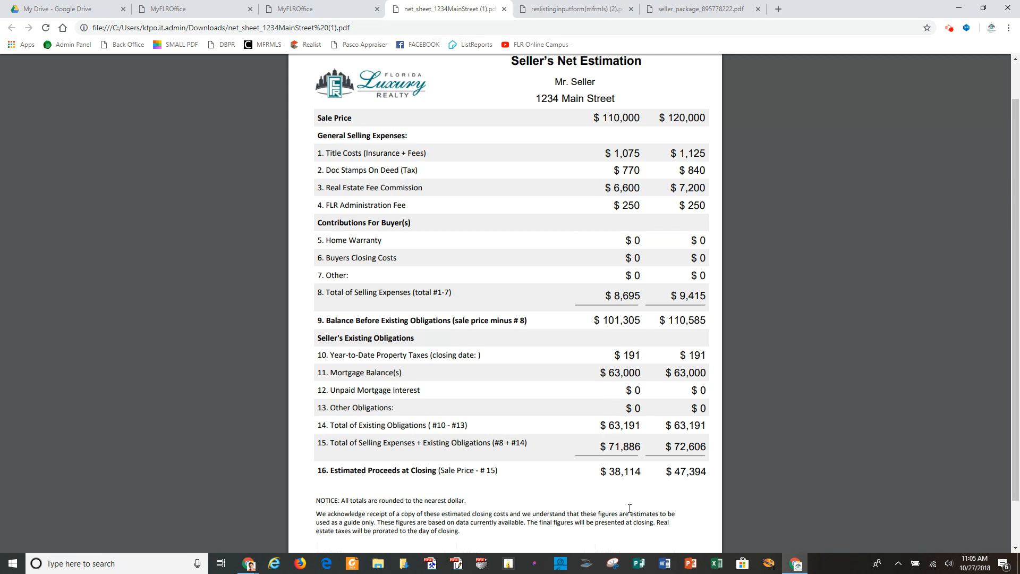
drag(603, 472, 641, 473)
click(645, 494)
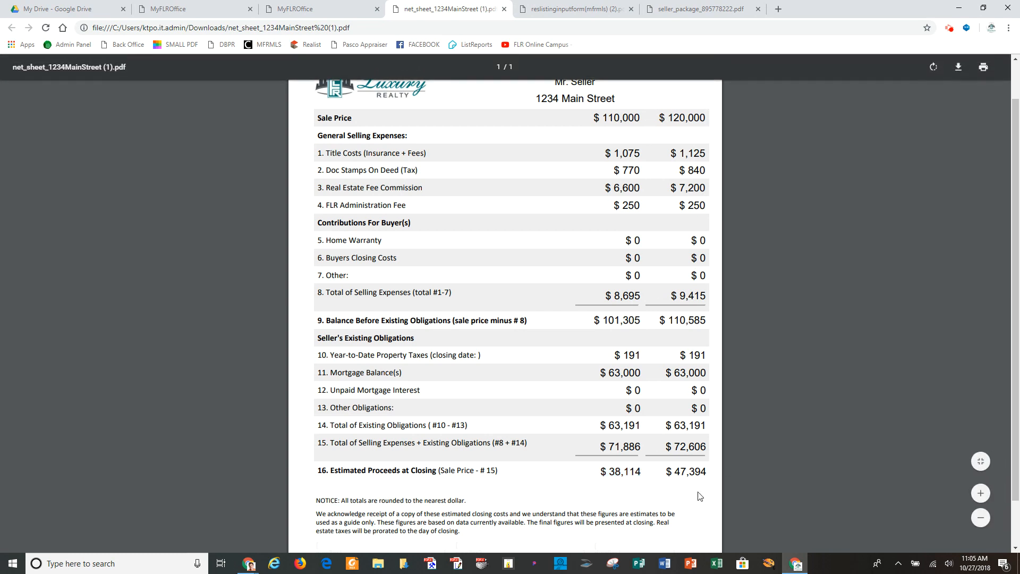
drag(668, 472, 710, 473)
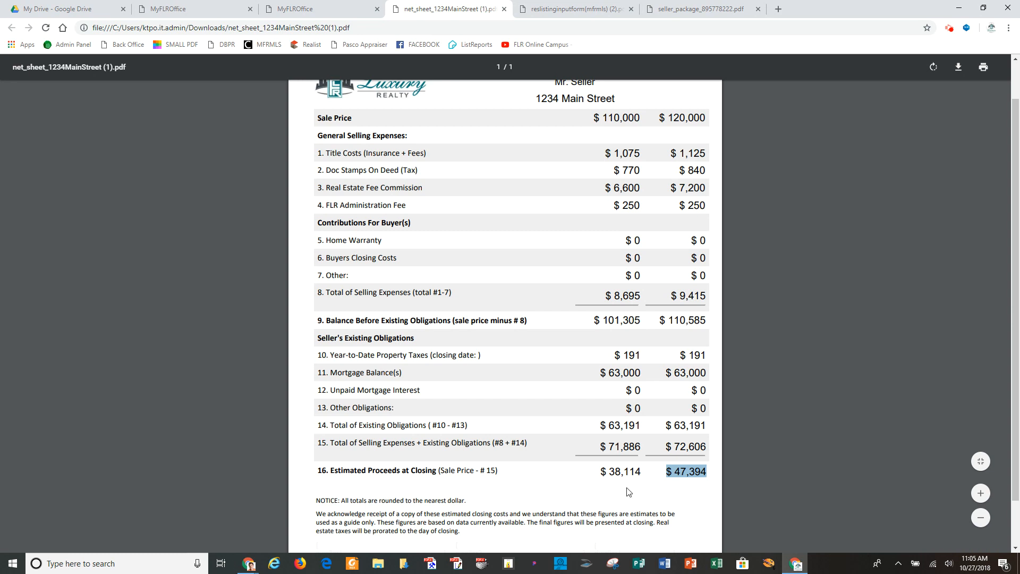
scroll(411, 492, down, 1)
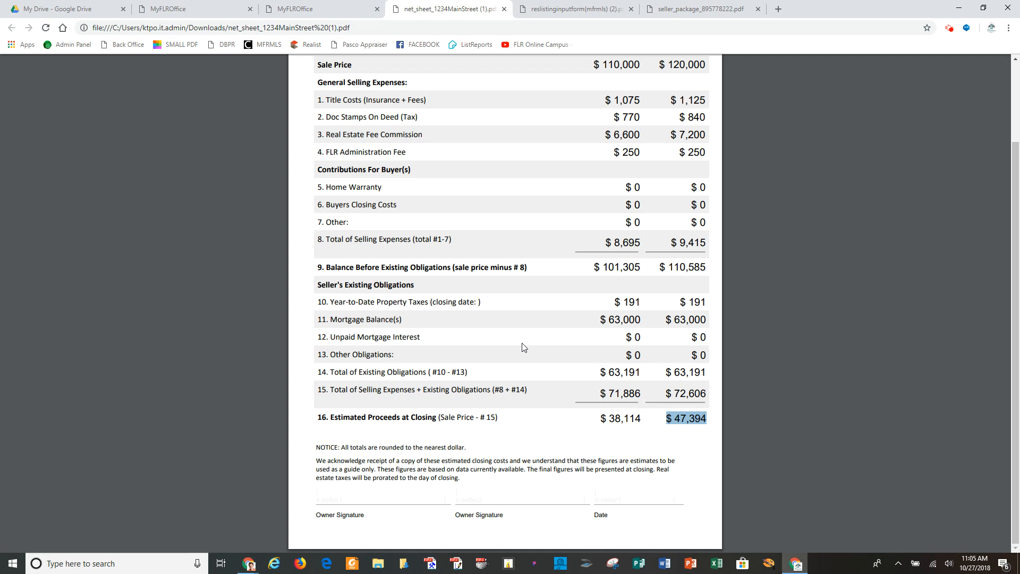
click(774, 291)
scroll(763, 357, up, 2)
scroll(764, 361, up, 1)
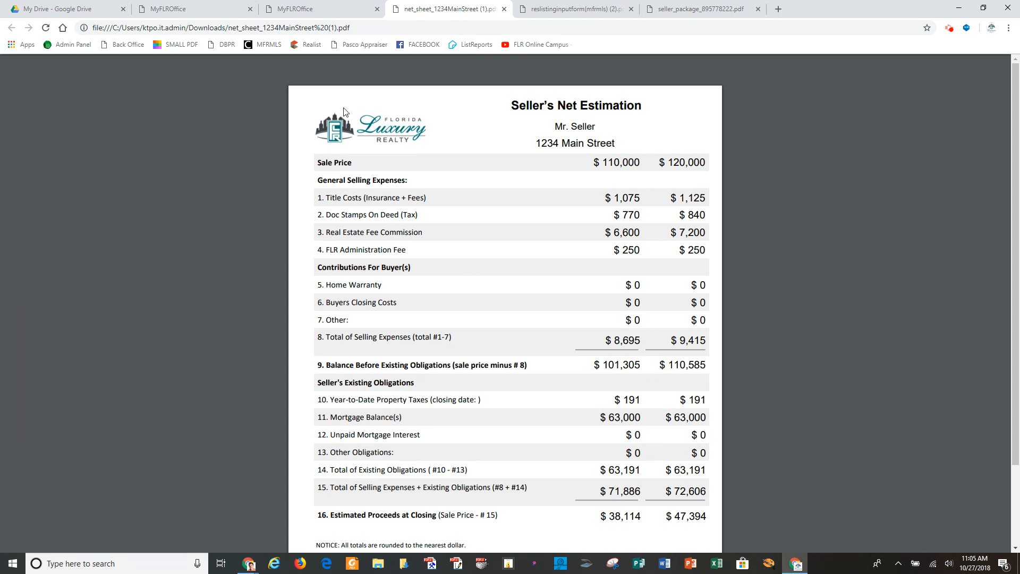
click(316, 11)
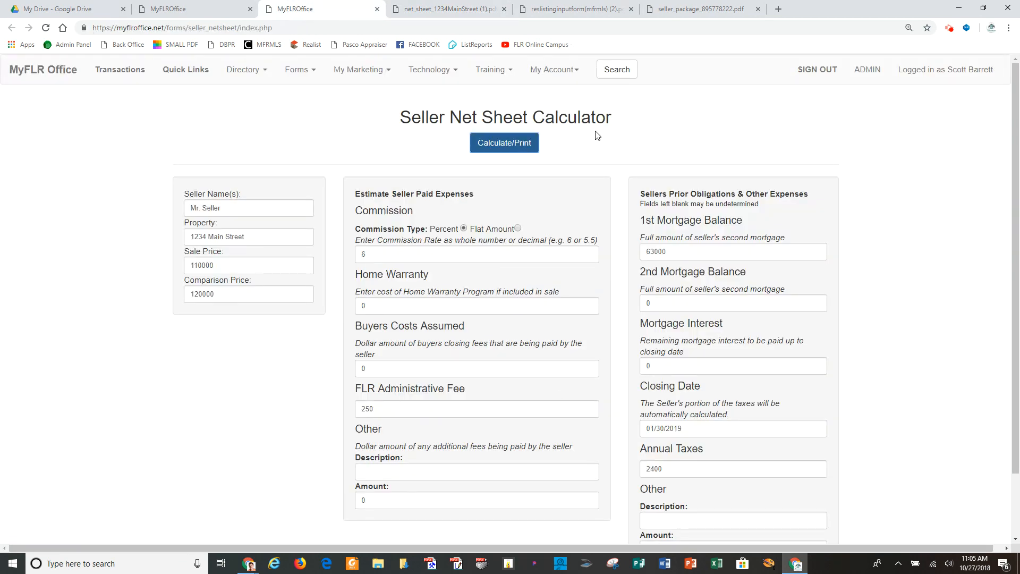